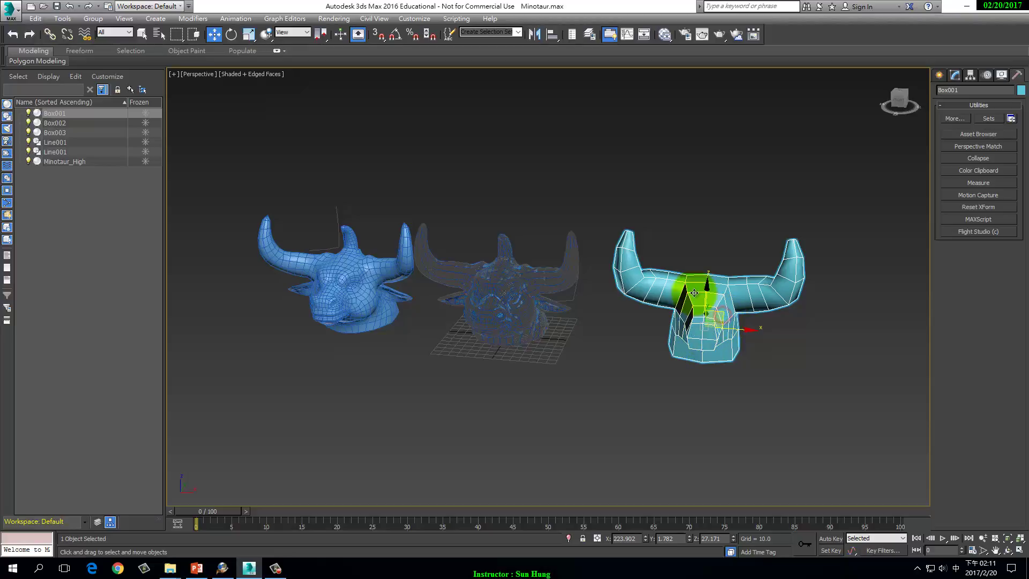
# Step: Isolate the high-poly Minotaur_High head from the overlapping low-poly mesh and clear the selection
pyautogui.moveTo(799, 356)
pyautogui.keyDown('alt'); pyautogui.mouseDown(button='middle')
pyautogui.moveTo(728, 356)
pyautogui.moveTo(798, 354)
pyautogui.mouseUp(button='middle'); pyautogui.keyUp('alt')
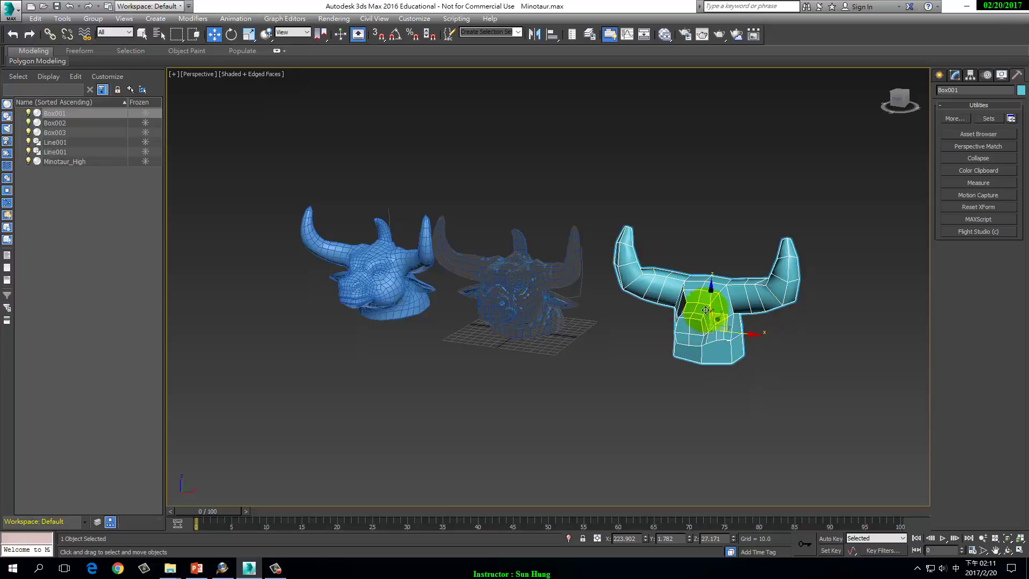
pyautogui.click(577, 249)
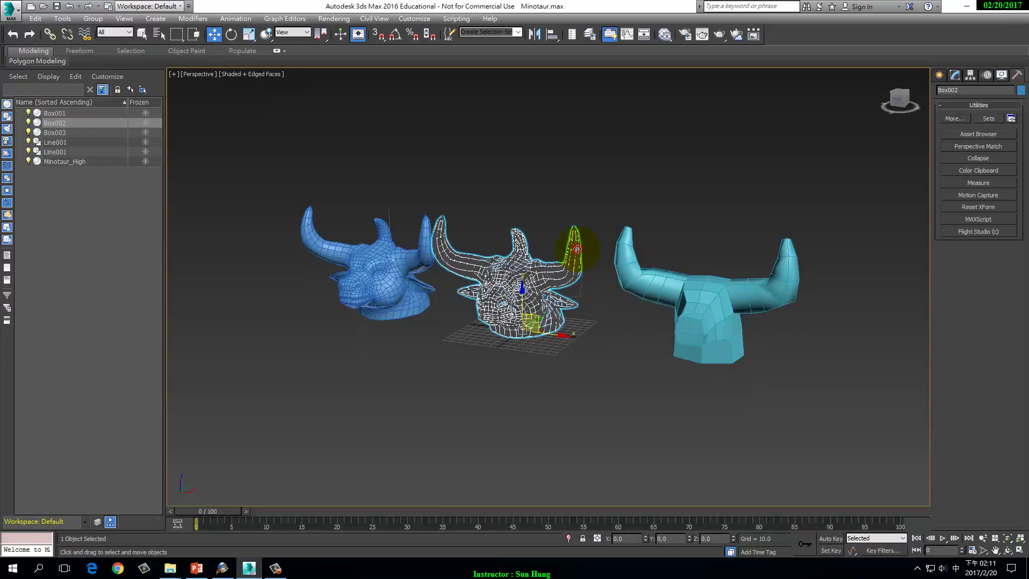
pyautogui.click(577, 248)
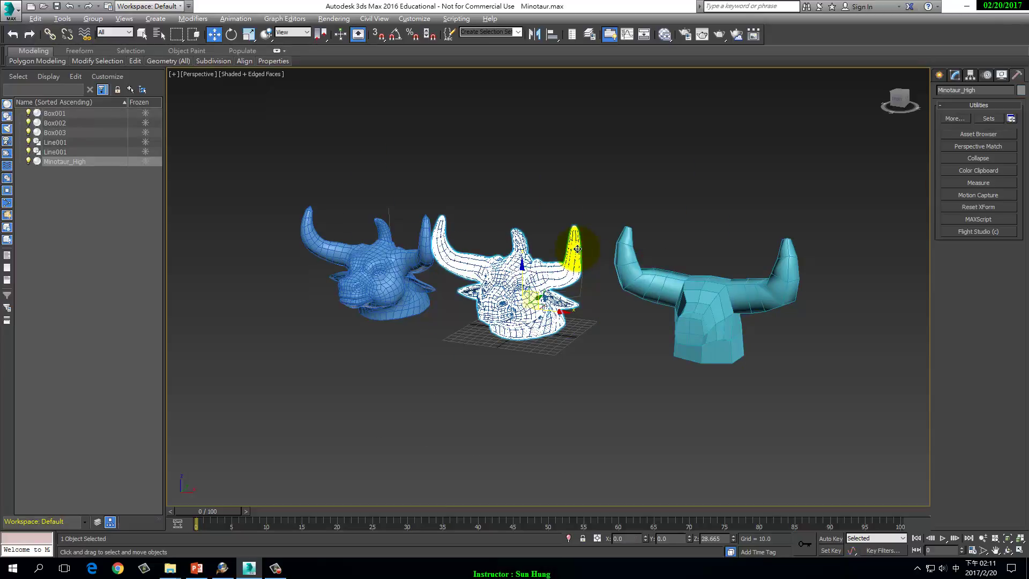
pyautogui.hotkey('alt', 'q')
pyautogui.keyDown('alt'); pyautogui.moveTo(666, 294); pyautogui.dragTo(668, 344, button='middle'); pyautogui.keyUp('alt')
pyautogui.click(732, 345)
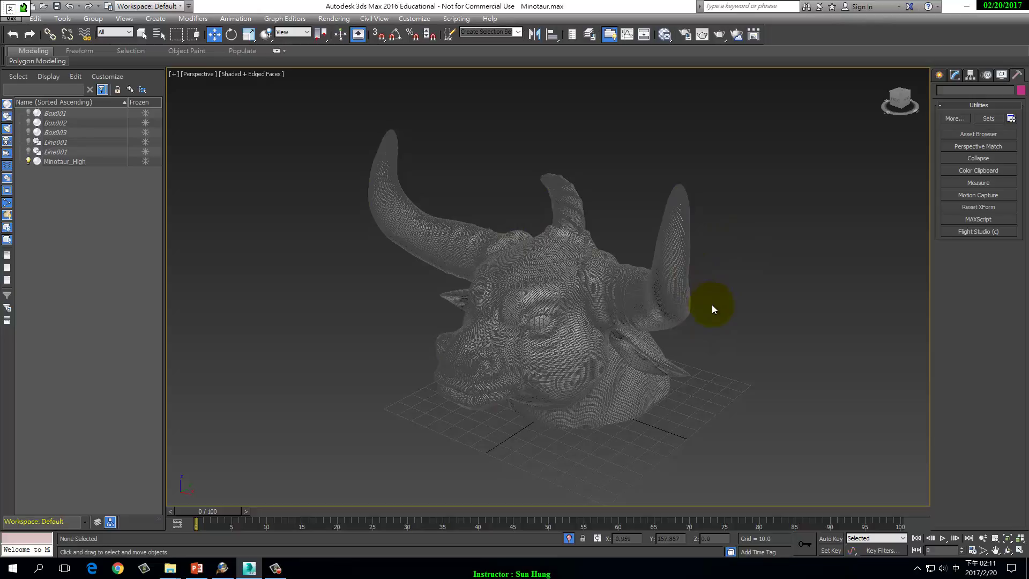
# Step: Inspect the isolated head in wireframe display, then return the view to shaded display
pyautogui.press('F3')
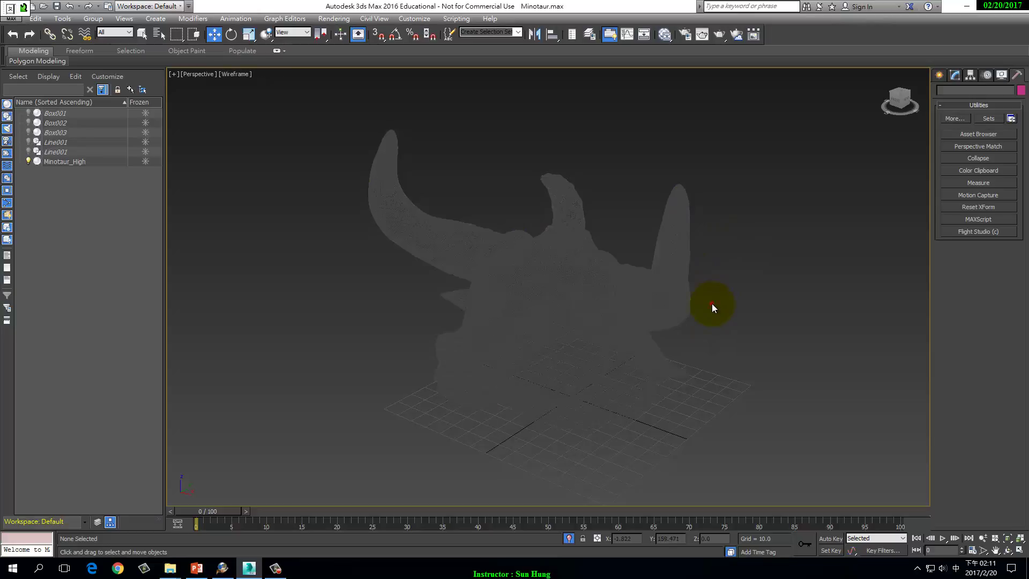
pyautogui.scroll(5, 711, 303)
pyautogui.scroll(-3, 563, 275)
pyautogui.click(568, 278)
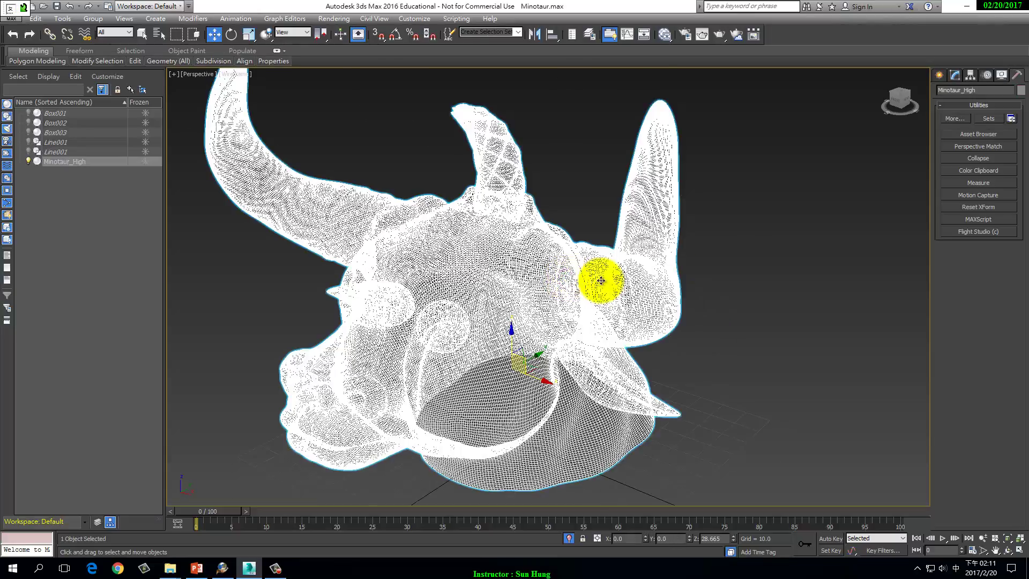
pyautogui.click(780, 287)
pyautogui.press('F3')
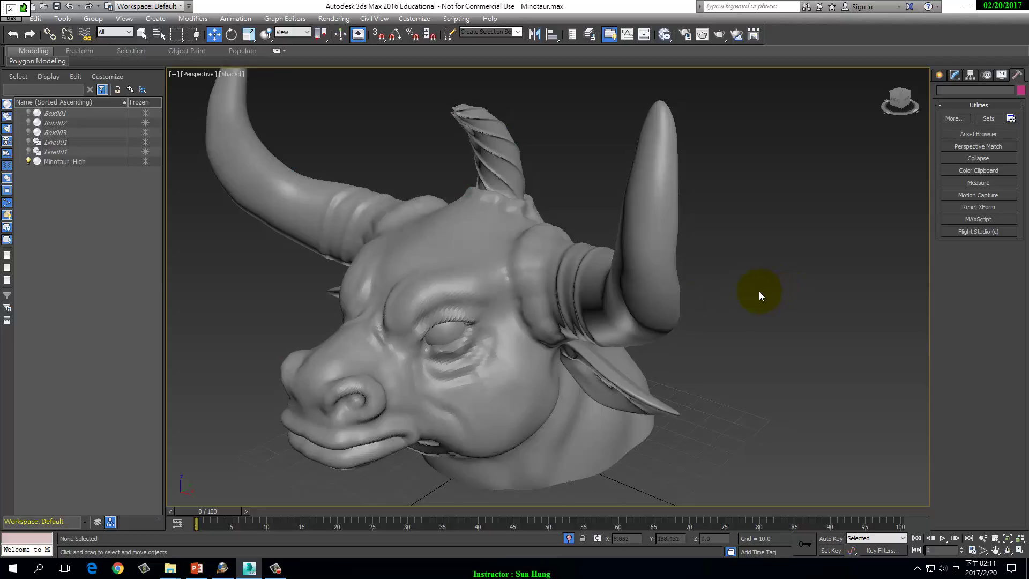
# Step: Show edged faces to examine the mesh around the eye and face, and select Minotaur_High
pyautogui.moveTo(734, 297)
pyautogui.keyDown('alt'); pyautogui.mouseDown(button='middle')
pyautogui.moveTo(797, 268)
pyautogui.moveTo(682, 321)
pyautogui.mouseUp(button='middle'); pyautogui.keyUp('alt')
pyautogui.scroll(5, 524, 325)
pyautogui.scroll(-3, 523, 324)
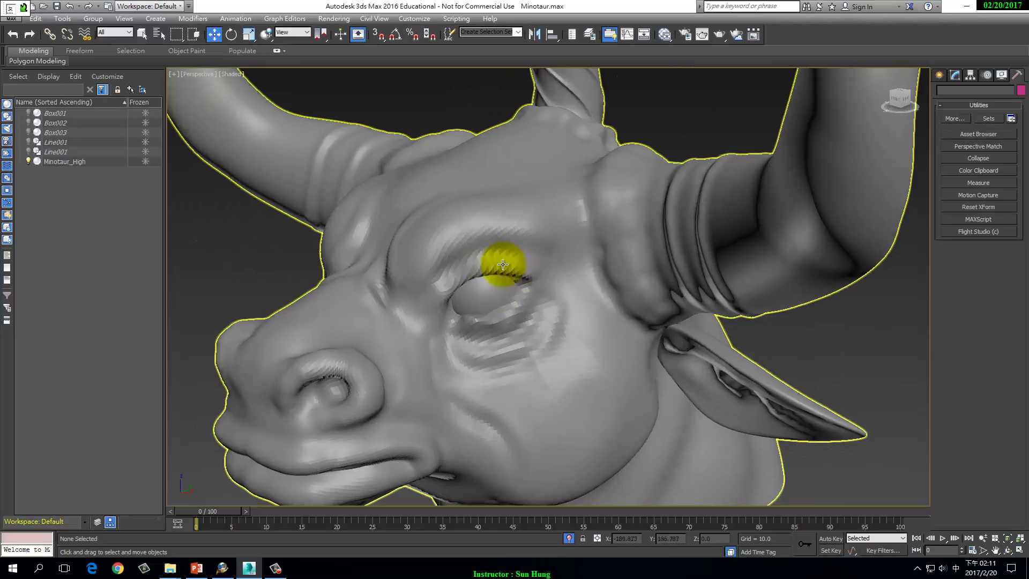
pyautogui.press('F4')
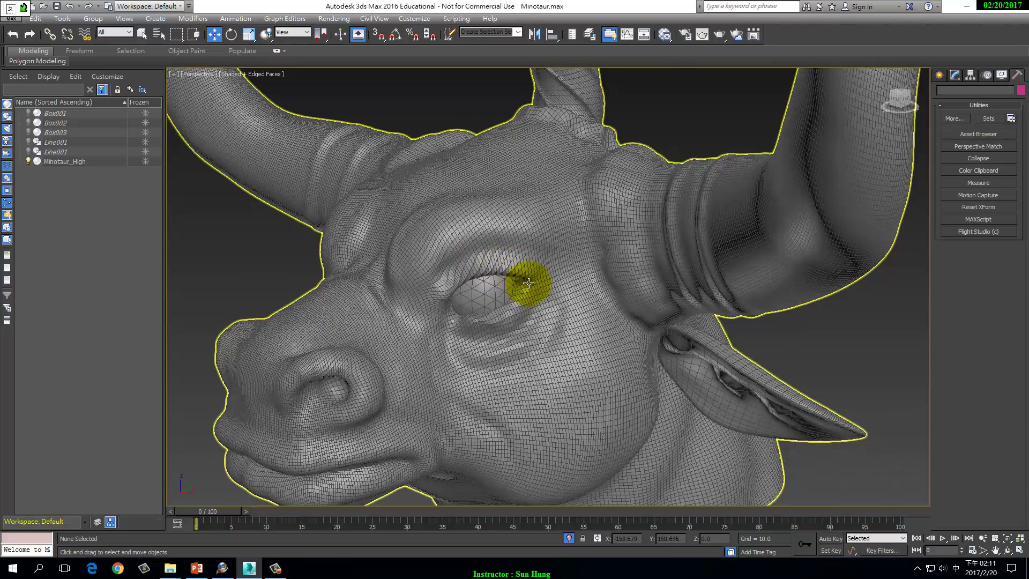
pyautogui.keyDown('alt'); pyautogui.moveTo(462, 280); pyautogui.dragTo(562, 232, button='middle'); pyautogui.keyUp('alt')
pyautogui.click(537, 240)
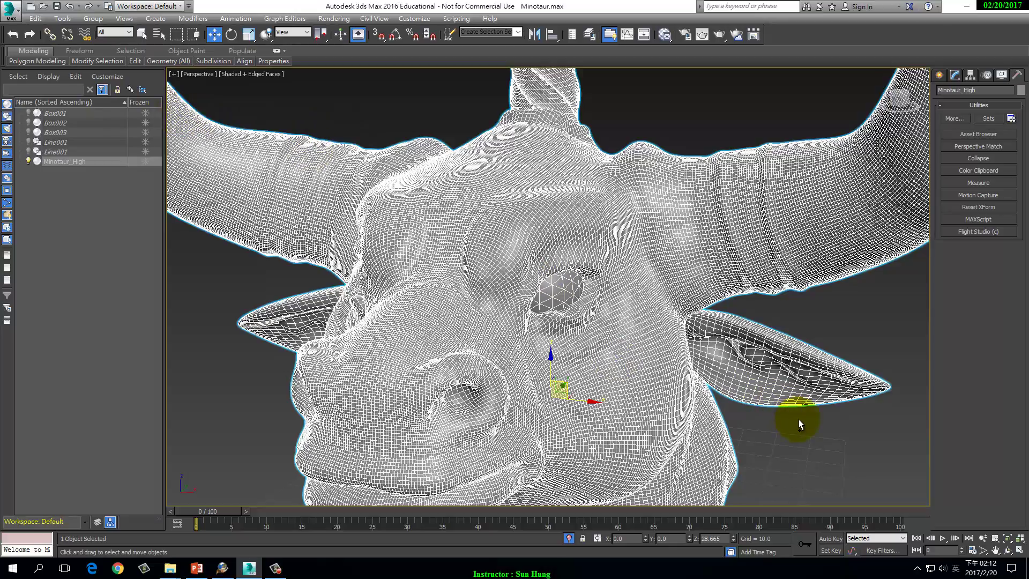
# Step: Show viewport statistics with triangle count instead of polygon count, for Total + Selection
pyautogui.press('7')
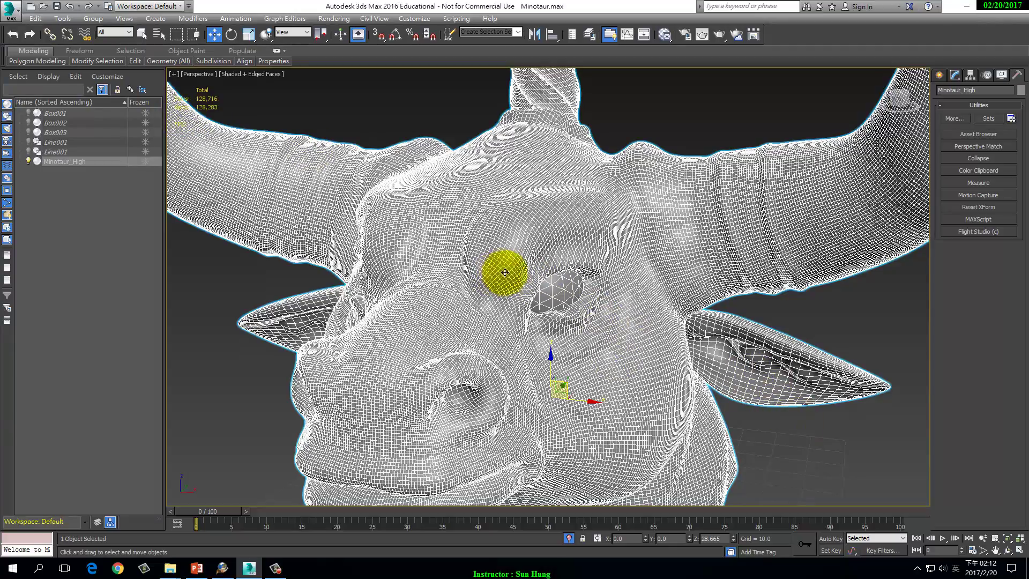
pyautogui.click(241, 74)
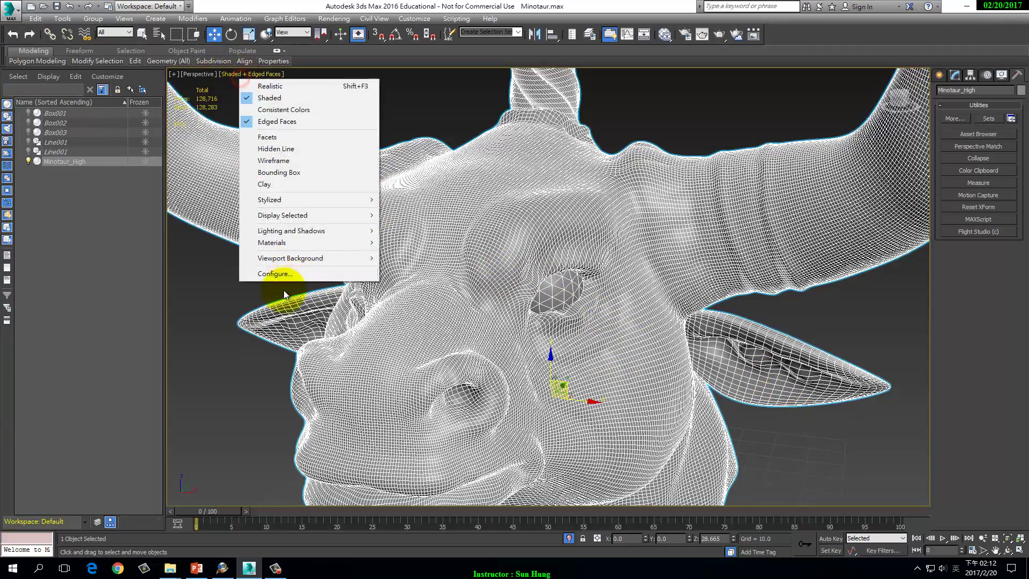
pyautogui.click(282, 276)
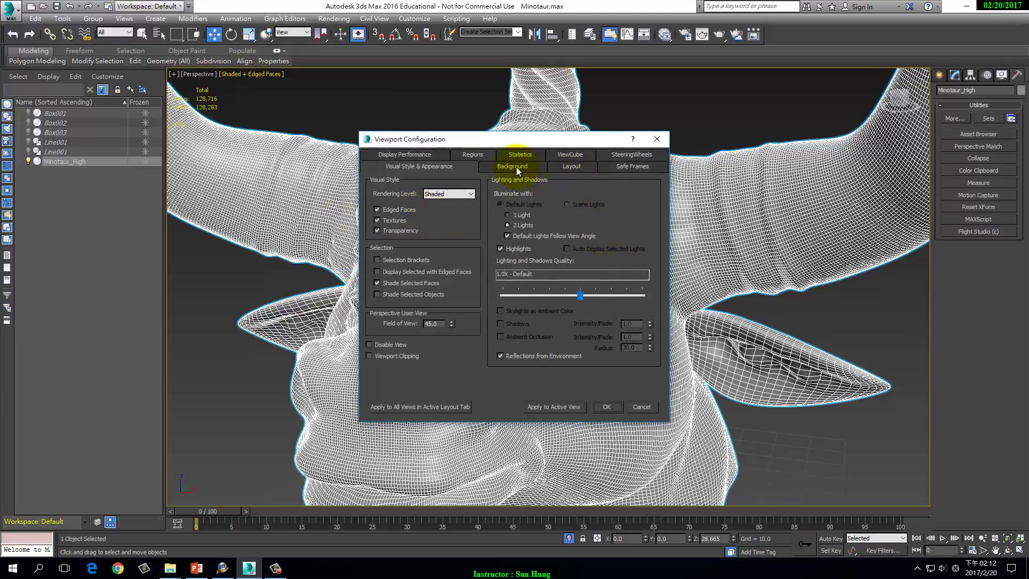
pyautogui.click(520, 155)
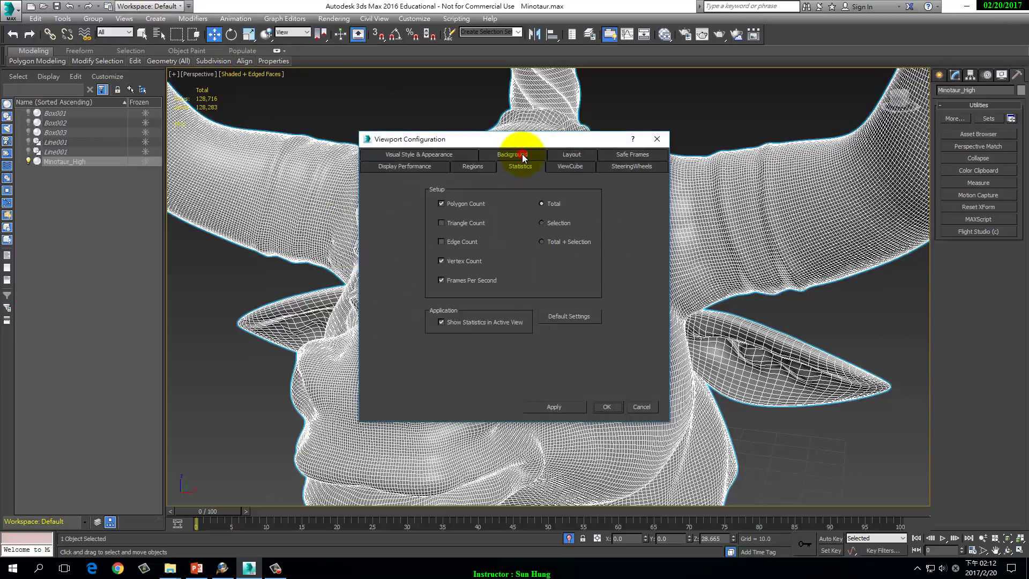
pyautogui.click(452, 224)
pyautogui.click(449, 204)
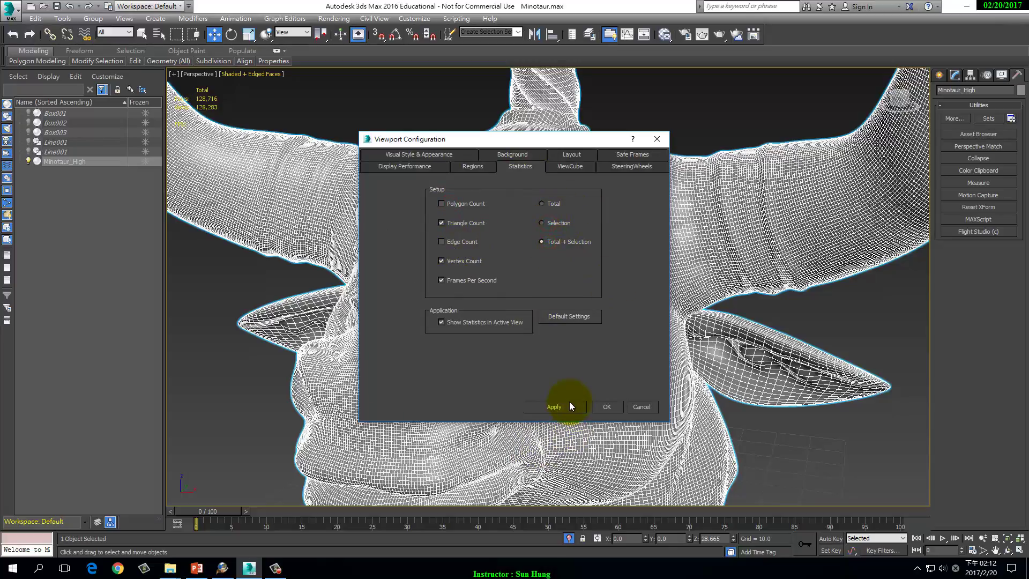
pyautogui.click(606, 407)
# Step: Examine Minotaur_High's triangle and vertex statistics and its mesh density around the face, ears and horns
pyautogui.scroll(-5, 614, 297)
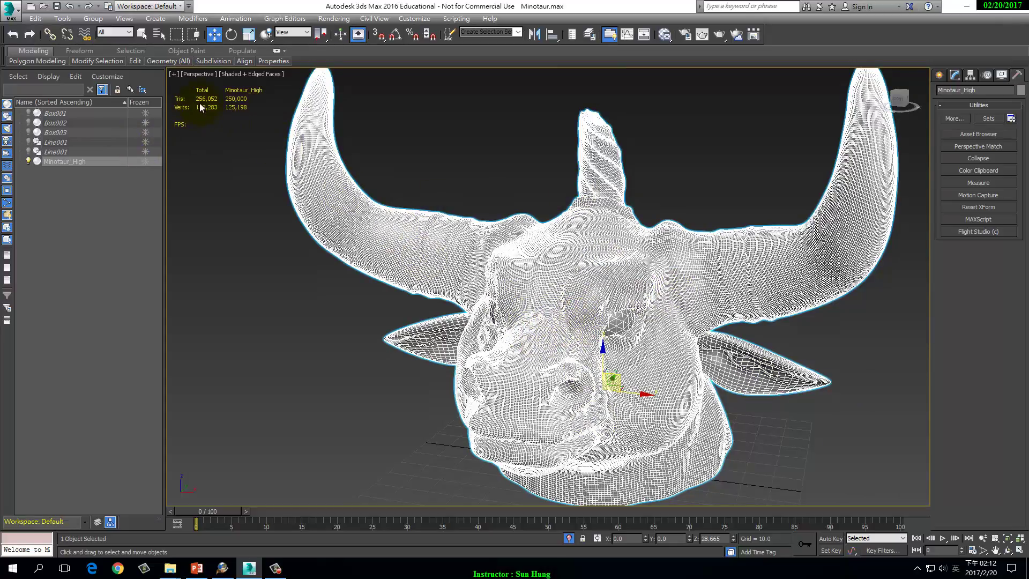
pyautogui.scroll(-4, 617, 322)
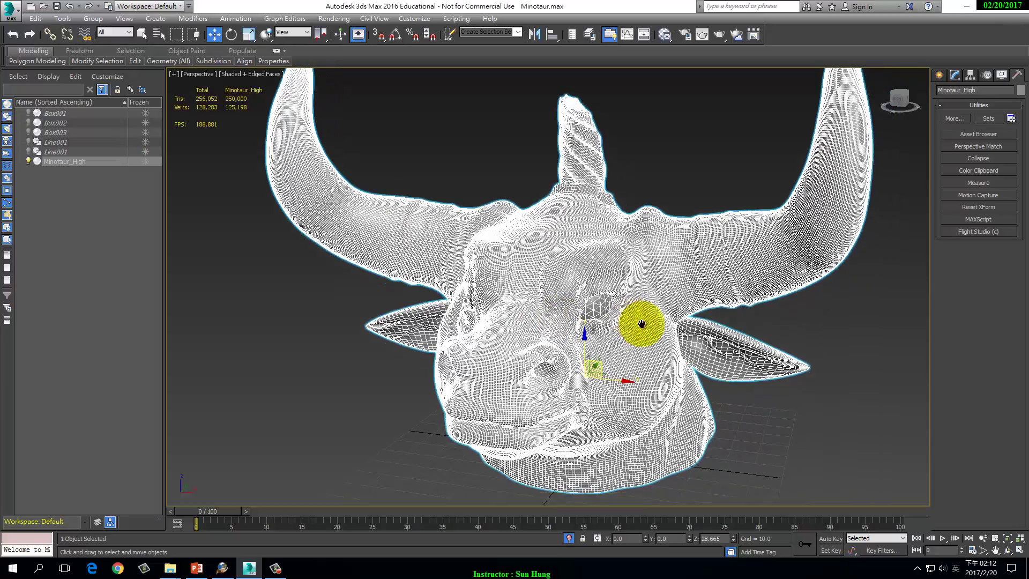
pyautogui.moveTo(687, 348)
pyautogui.keyDown('alt'); pyautogui.mouseDown(button='middle')
pyautogui.moveTo(650, 361)
pyautogui.moveTo(519, 355)
pyautogui.moveTo(680, 347)
pyautogui.mouseUp(button='middle'); pyautogui.keyUp('alt')
pyautogui.scroll(3, 632, 342)
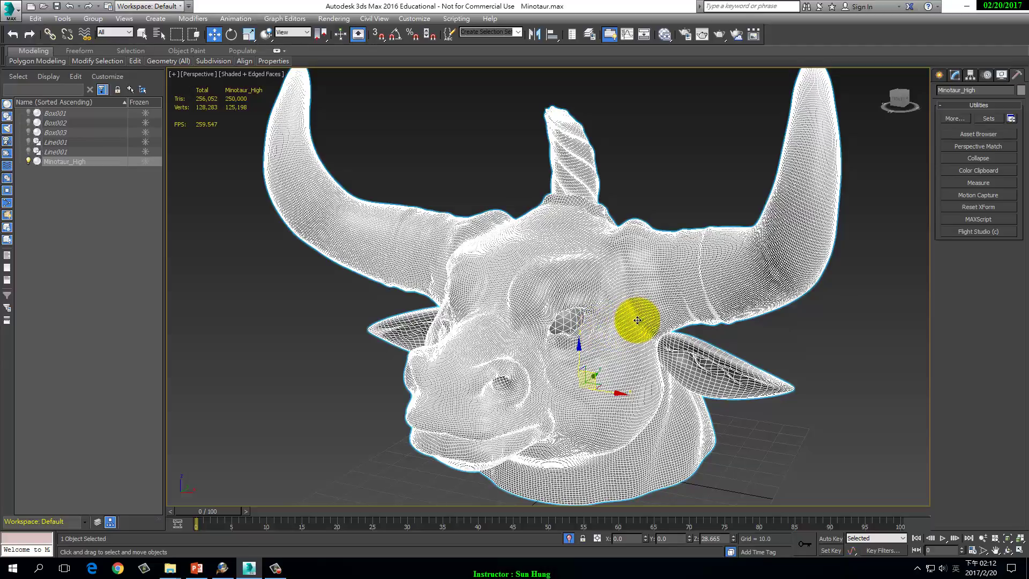
pyautogui.click(845, 279)
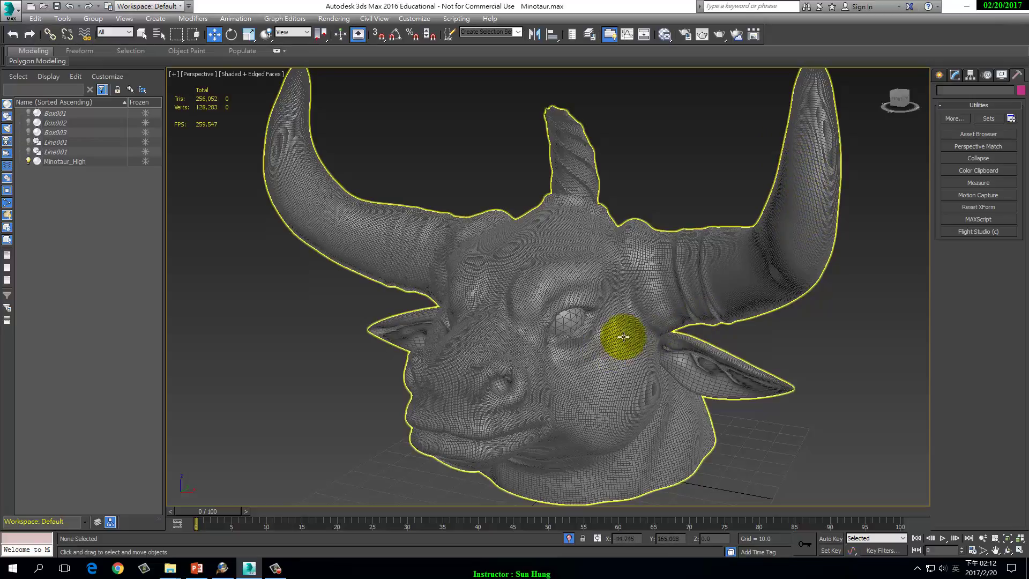
pyautogui.keyDown('alt'); pyautogui.moveTo(623, 337); pyautogui.dragTo(616, 372, button='middle'); pyautogui.keyUp('alt')
pyautogui.scroll(5, 551, 356)
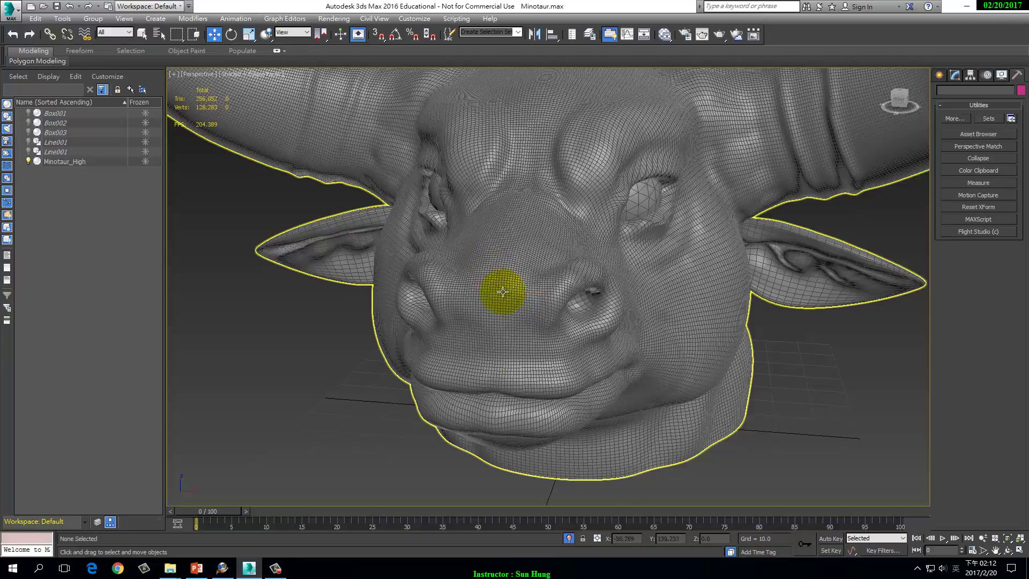
pyautogui.moveTo(535, 115); pyautogui.dragTo(563, 155, button='middle')
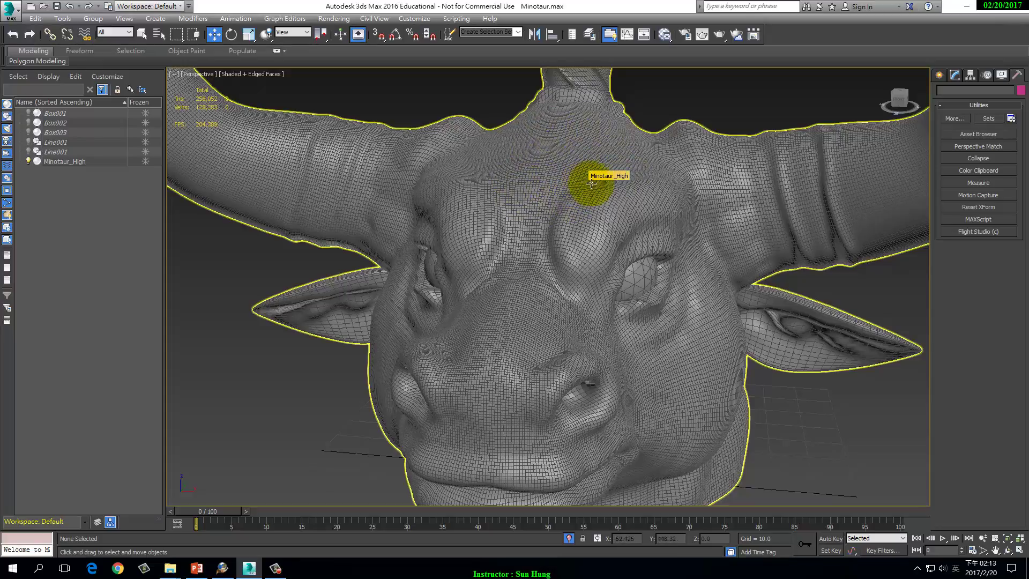
pyautogui.scroll(-6, 591, 183)
pyautogui.scroll(3, 638, 246)
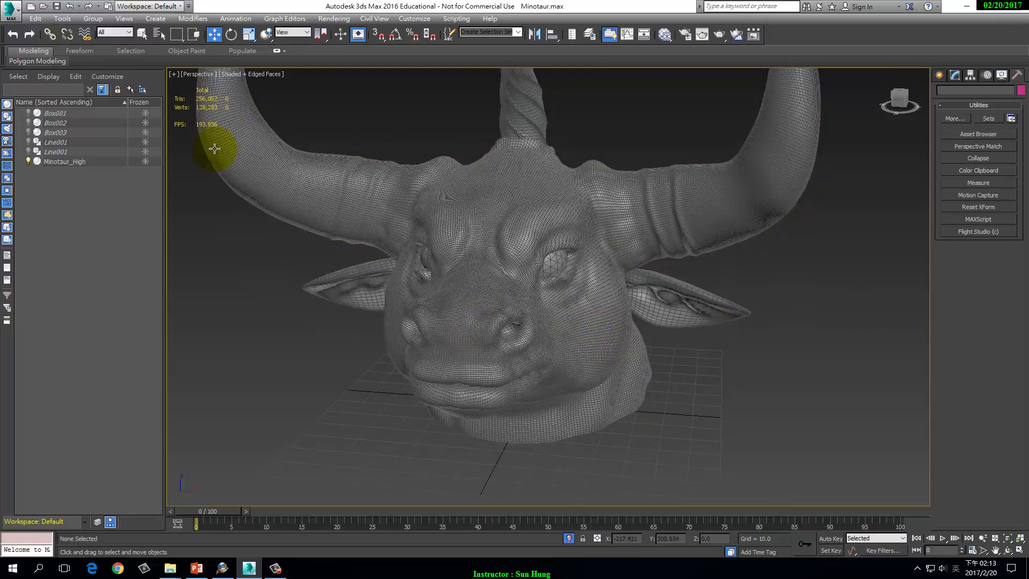
# Step: Exit isolation and select the separate blue low-poly head Box003 to examine its topology and statistics
pyautogui.click(569, 538)
pyautogui.click(412, 297)
pyautogui.scroll(10, 507, 328)
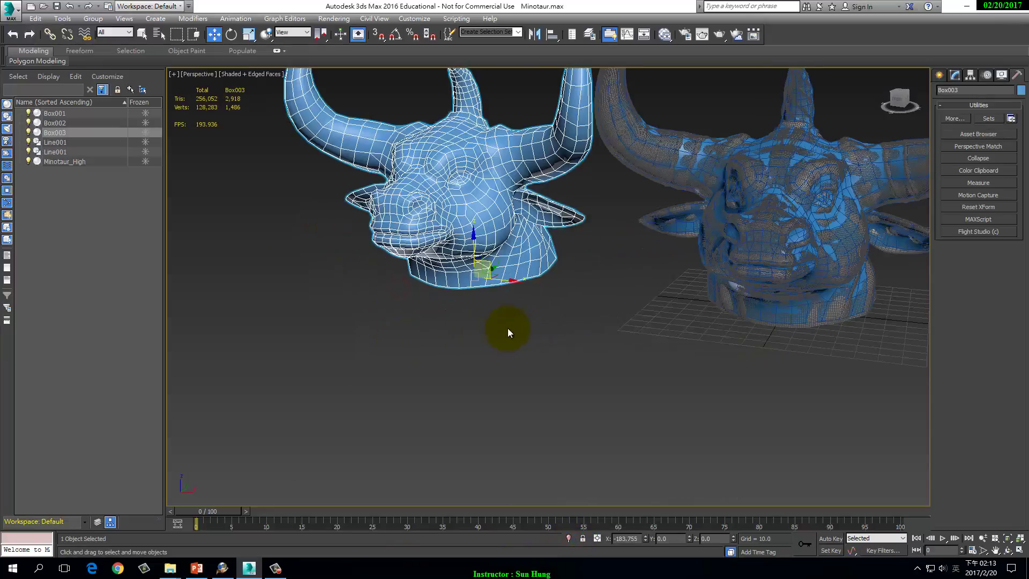
pyautogui.scroll(-4, 513, 320)
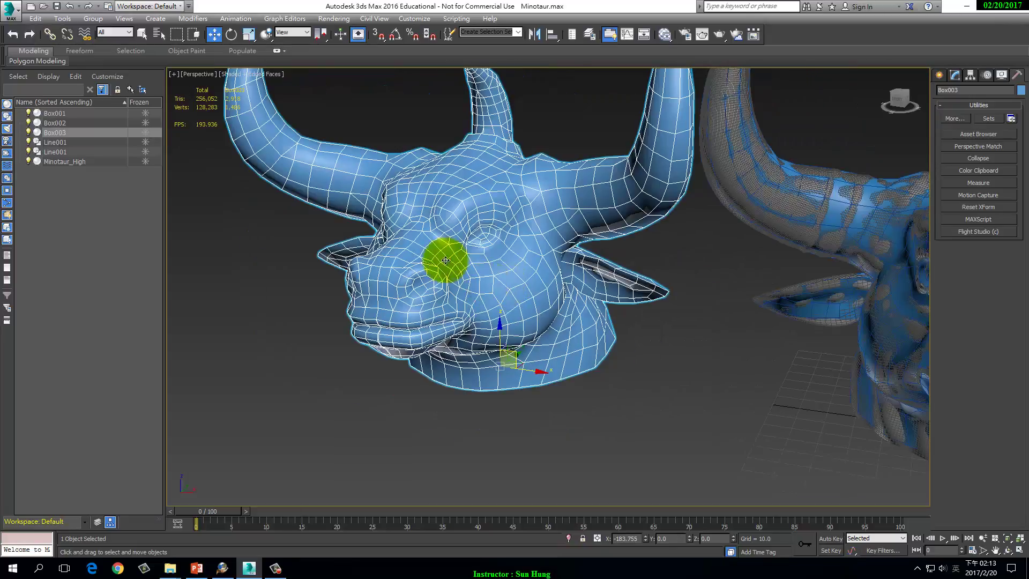
pyautogui.keyDown('alt'); pyautogui.moveTo(568, 242); pyautogui.dragTo(558, 292, button='middle'); pyautogui.keyUp('alt')
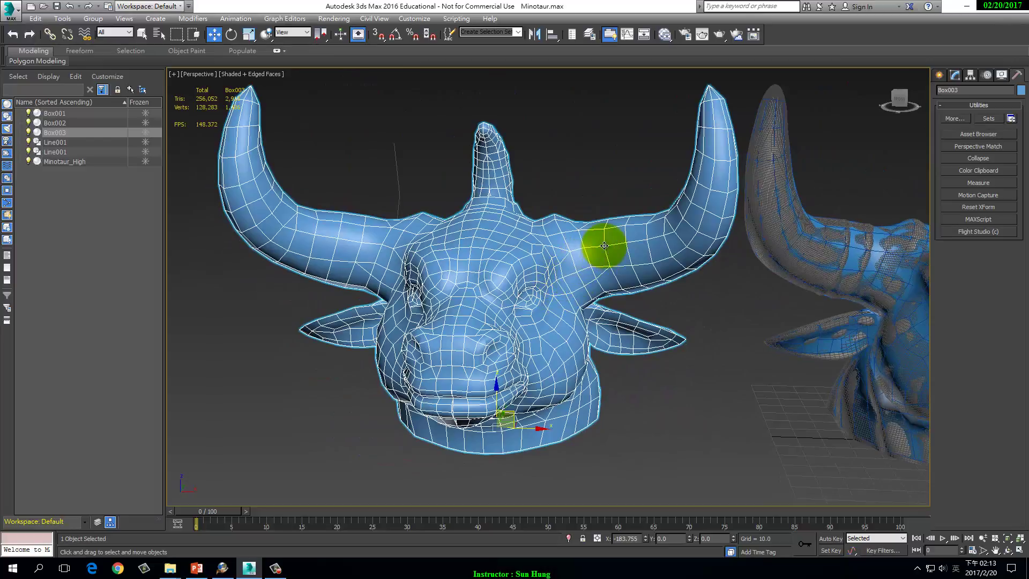
pyautogui.keyDown('alt'); pyautogui.moveTo(620, 305); pyautogui.dragTo(593, 311, button='middle'); pyautogui.keyUp('alt')
pyautogui.scroll(-5, 459, 275)
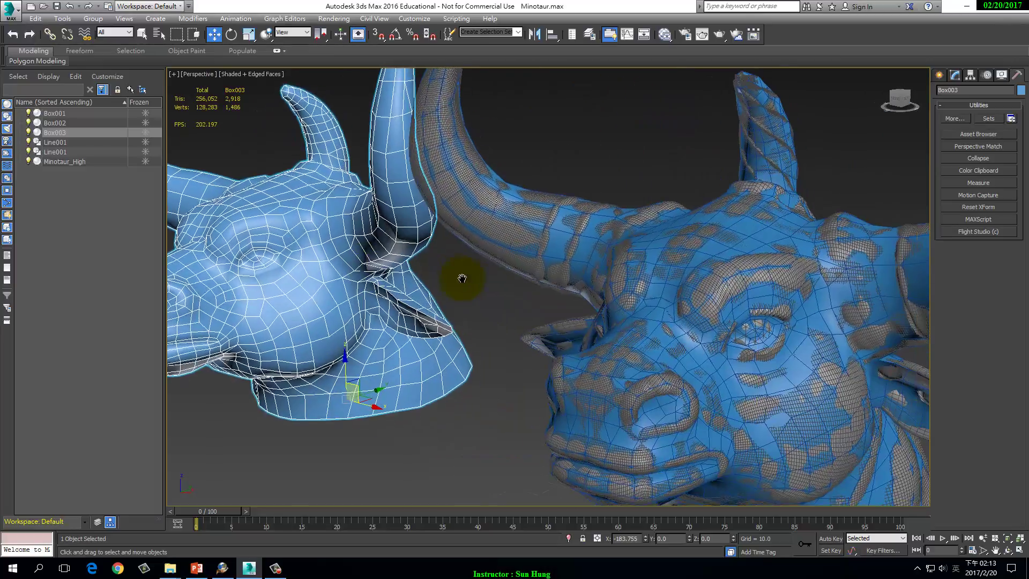
pyautogui.scroll(3, 695, 386)
# Step: Compare the statistics of the rough turquoise head Box001 with those of Minotaur_High
pyautogui.click(676, 372)
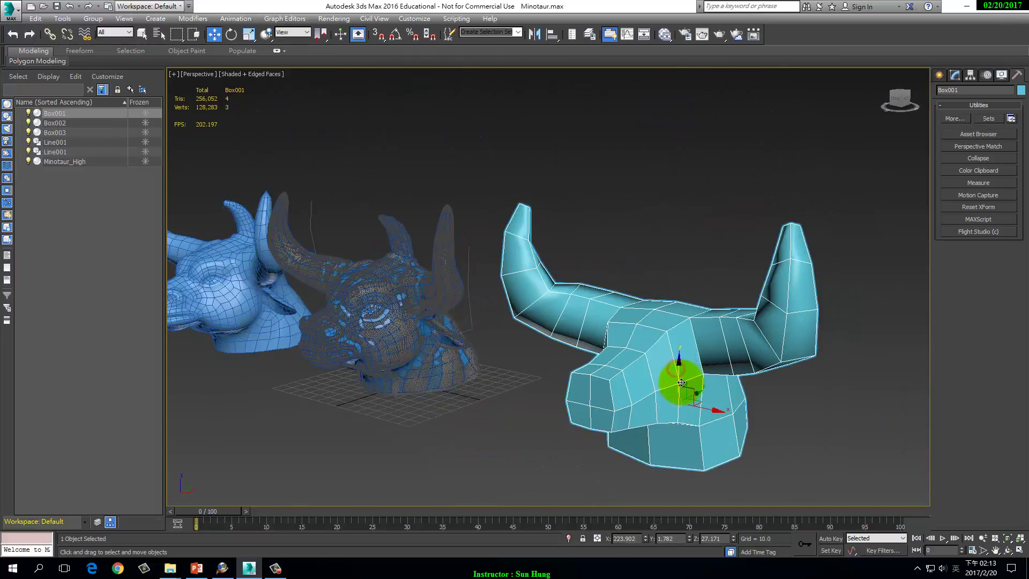
pyautogui.click(447, 288)
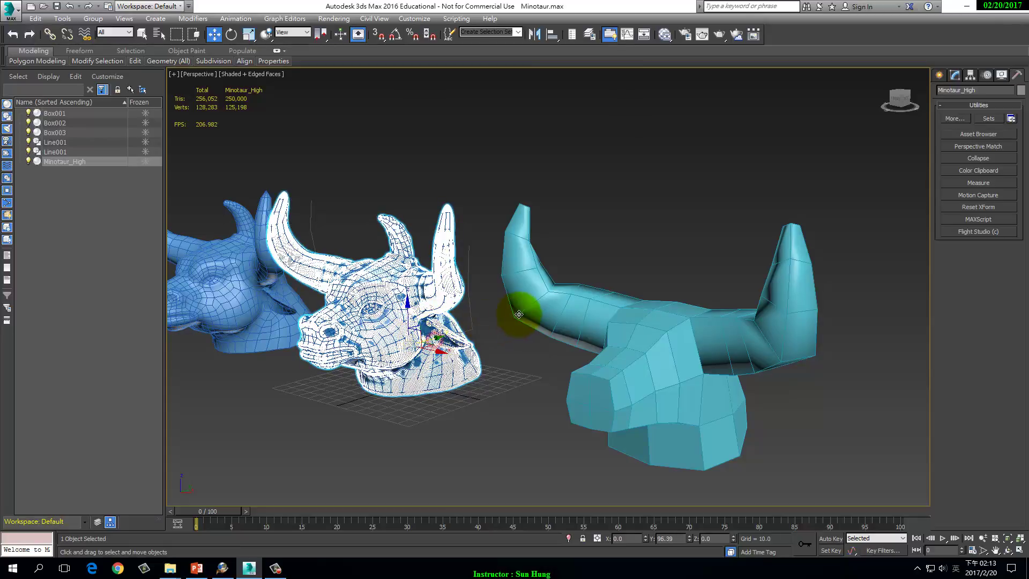
pyautogui.click(435, 333)
pyautogui.rightClick(389, 324)
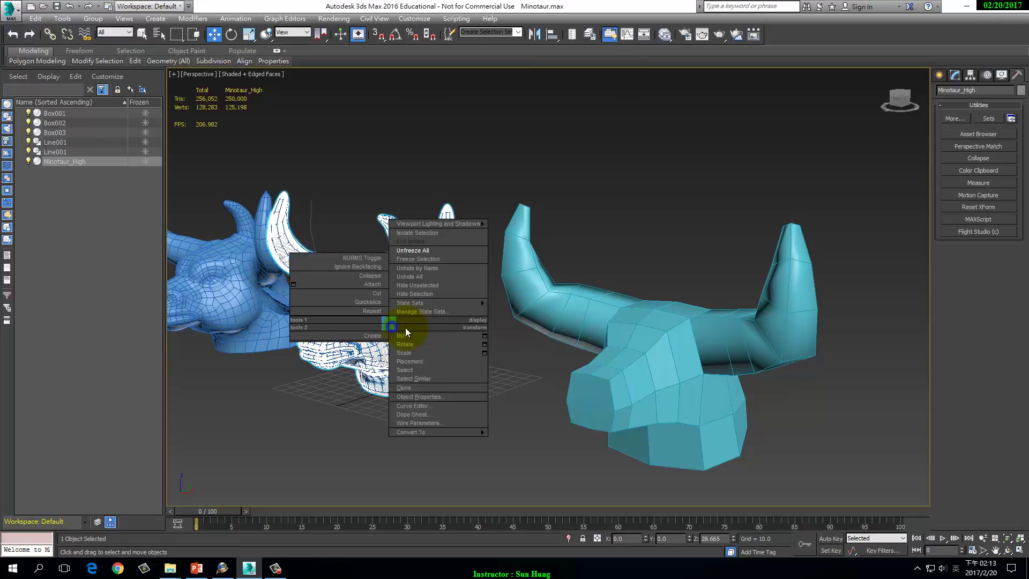
pyautogui.click(368, 345)
# Step: Move the low-poly Box002 straight up off the high-poly head, and undo the move
pyautogui.click(391, 354)
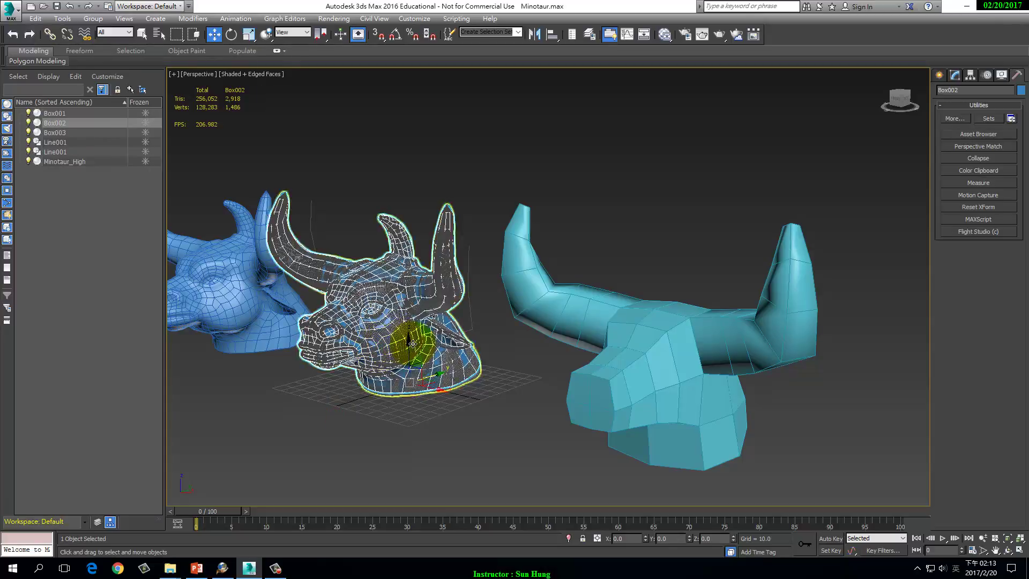
pyautogui.moveTo(410, 343); pyautogui.dragTo(405, 187)
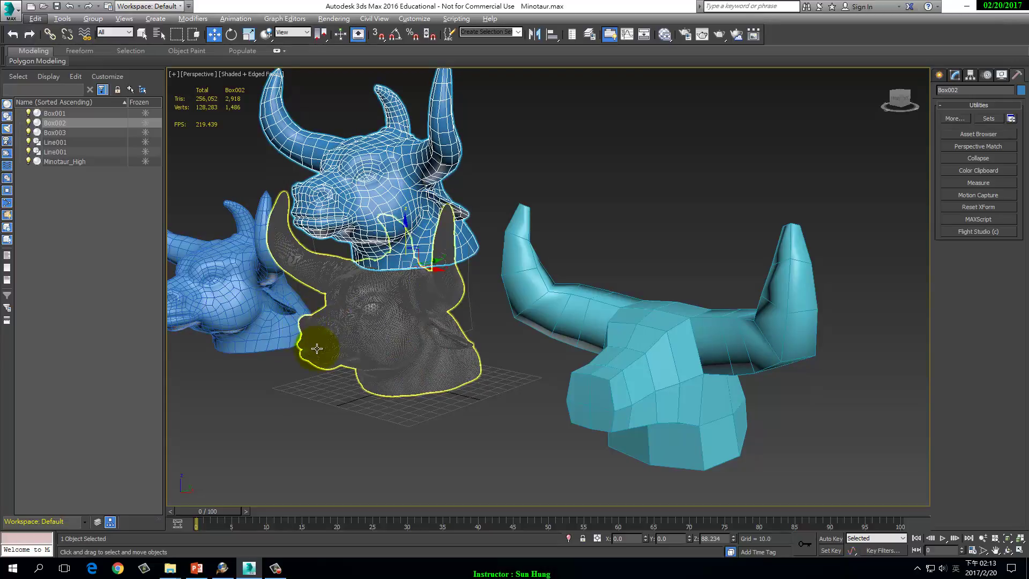
pyautogui.hotkey('ctrl', 'z')
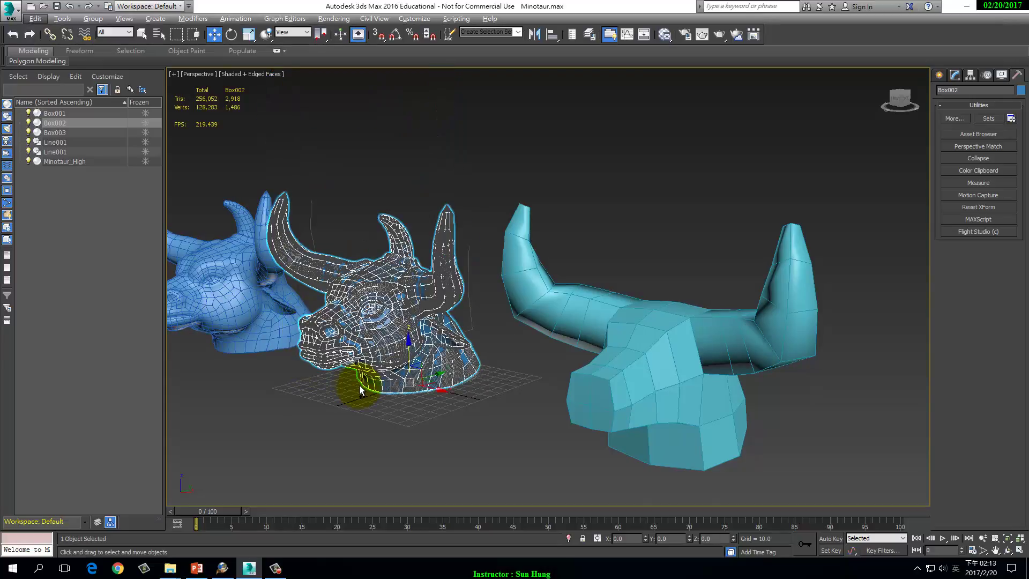
# Step: Hide Box002 and turn off edged faces to show the three heads side by side in shaded display
pyautogui.rightClick(382, 341)
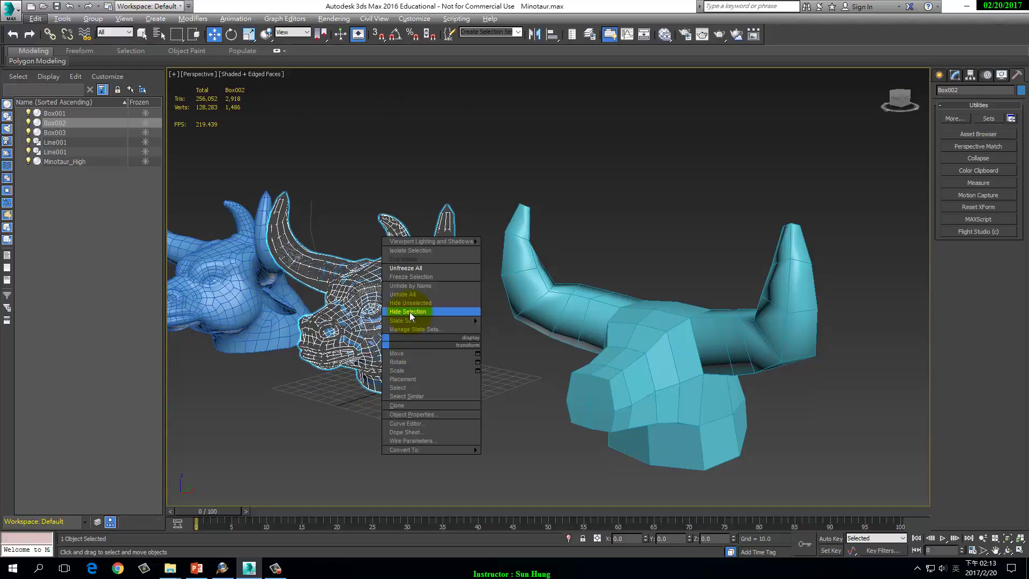
pyautogui.click(407, 312)
pyautogui.scroll(-4, 568, 365)
pyautogui.keyDown('alt'); pyautogui.moveTo(566, 369); pyautogui.dragTo(621, 393, button='middle'); pyautogui.keyUp('alt')
pyautogui.press('F4')
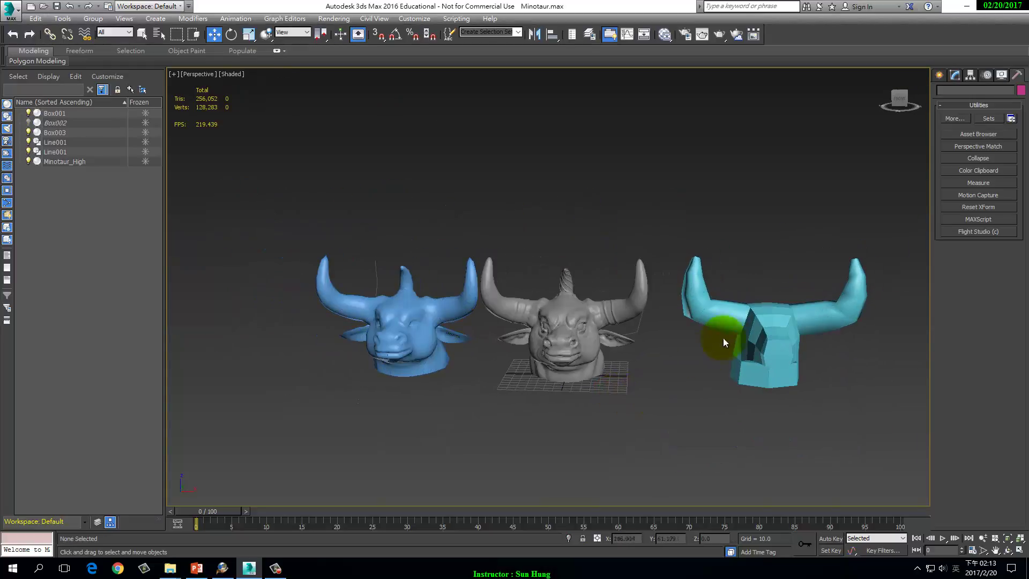
# Step: Compare the three visible heads by selecting each one, ending with the blue Box003
pyautogui.click(723, 339)
pyautogui.click(608, 323)
pyautogui.click(435, 320)
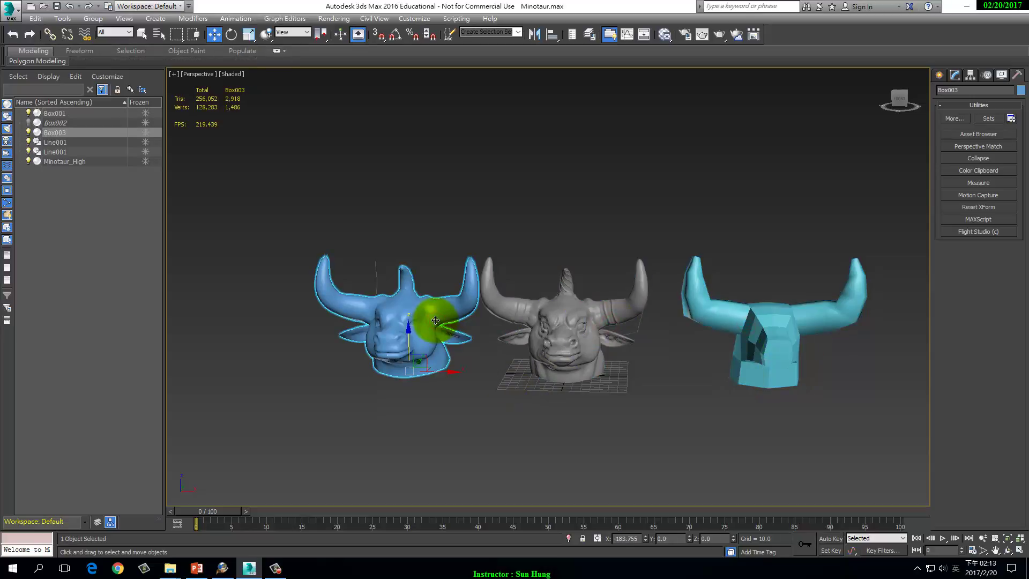
# Step: Examine the shaded high-poly and blue low-poly heads up close from the front and back, comparing their horns, faces and surface smoothness
pyautogui.scroll(5, 562, 304)
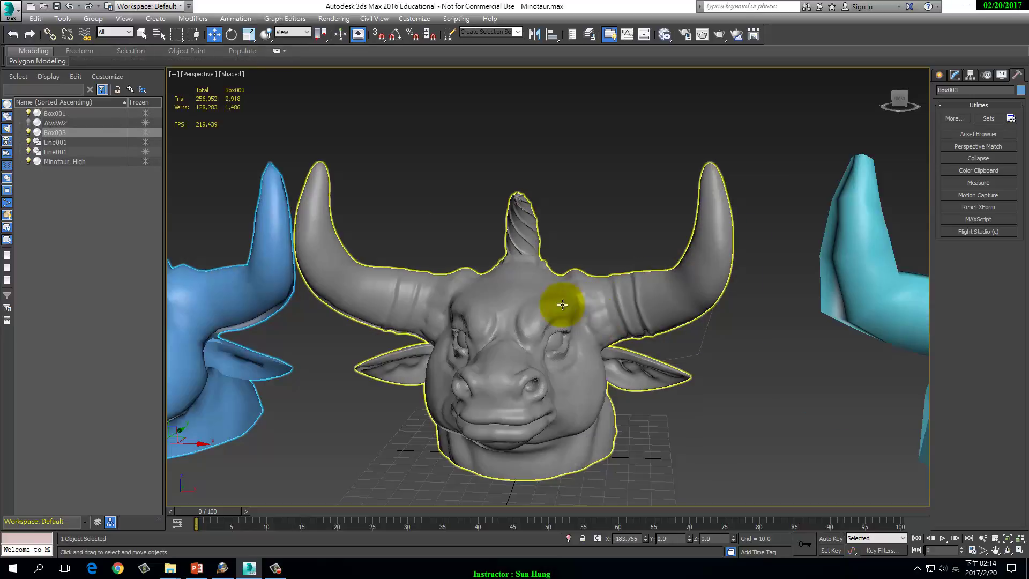
pyautogui.scroll(-4, 562, 304)
pyautogui.scroll(1, 625, 311)
pyautogui.scroll(5, 677, 299)
pyautogui.moveTo(678, 298); pyautogui.dragTo(616, 231, button='middle')
pyautogui.scroll(-1, 797, 320)
pyautogui.scroll(2, 464, 326)
pyautogui.keyDown('alt'); pyautogui.moveTo(809, 241); pyautogui.dragTo(674, 224, button='middle'); pyautogui.keyUp('alt')
pyautogui.scroll(5, 705, 213)
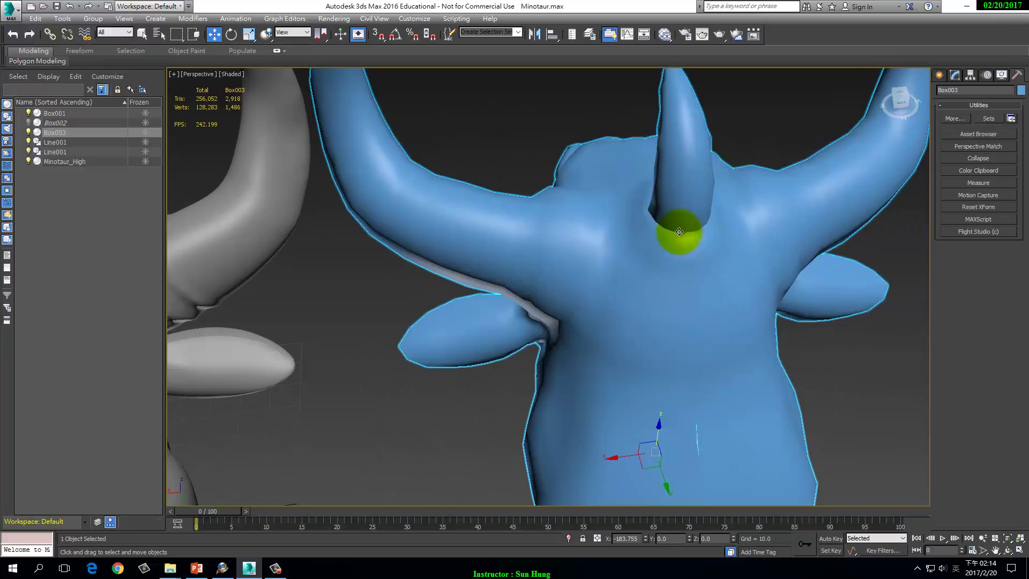
pyautogui.scroll(-8, 459, 241)
pyautogui.keyDown('alt'); pyautogui.moveTo(460, 241); pyautogui.dragTo(619, 292, button='middle'); pyautogui.keyUp('alt')
pyautogui.scroll(2, 661, 282)
pyautogui.scroll(-2, 618, 302)
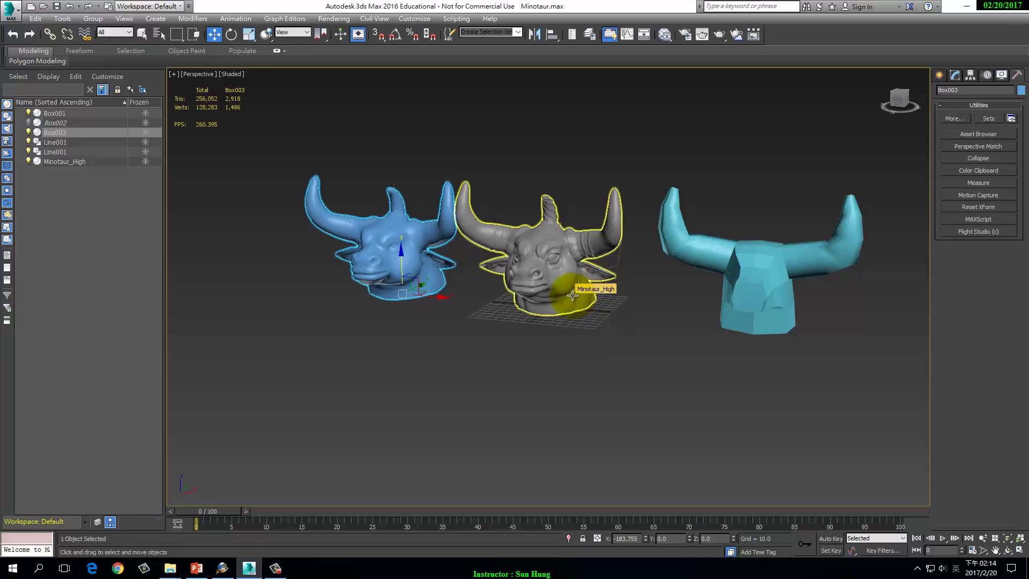
# Step: Create a four-segment GeoSphere with a radius of about 49.5 in front of the grey and blue heads
pyautogui.click(940, 76)
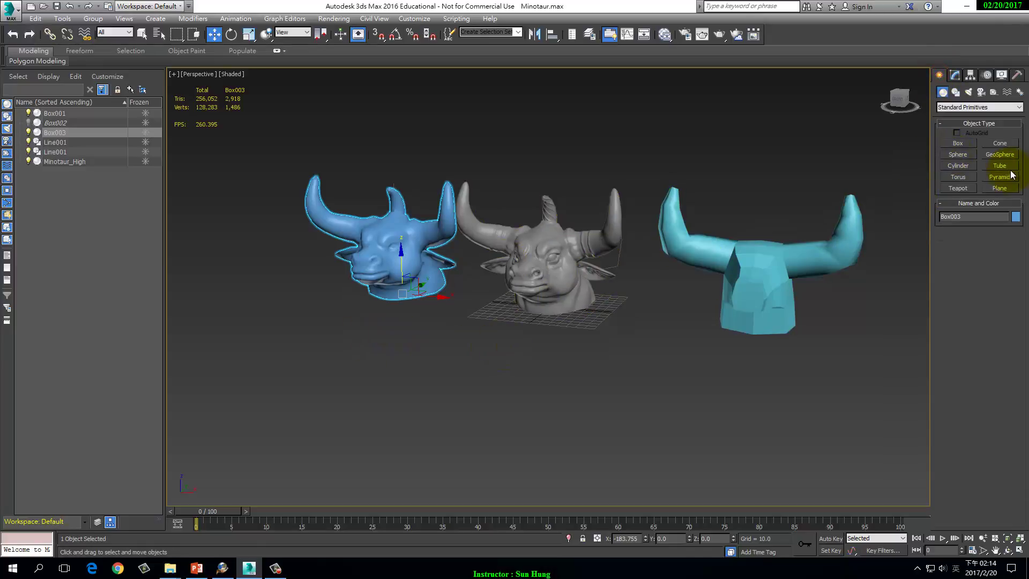
pyautogui.click(1003, 156)
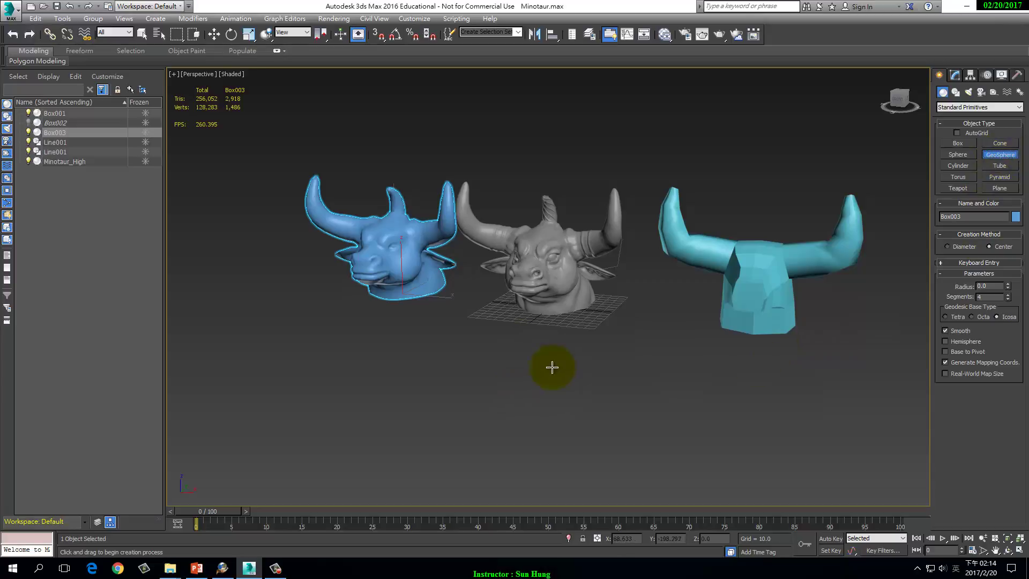
pyautogui.moveTo(500, 362); pyautogui.dragTo(530, 382)
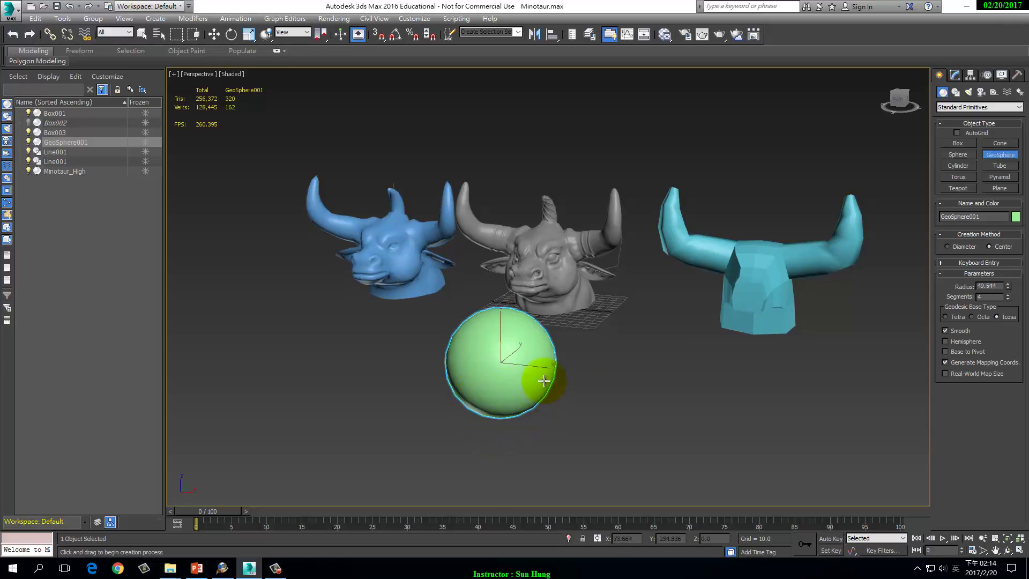
pyautogui.press('w')
# Step: Show edged faces on all the models and move the rough turquoise head Box001 along X to about 194, closer to the high-poly head
pyautogui.click(393, 276)
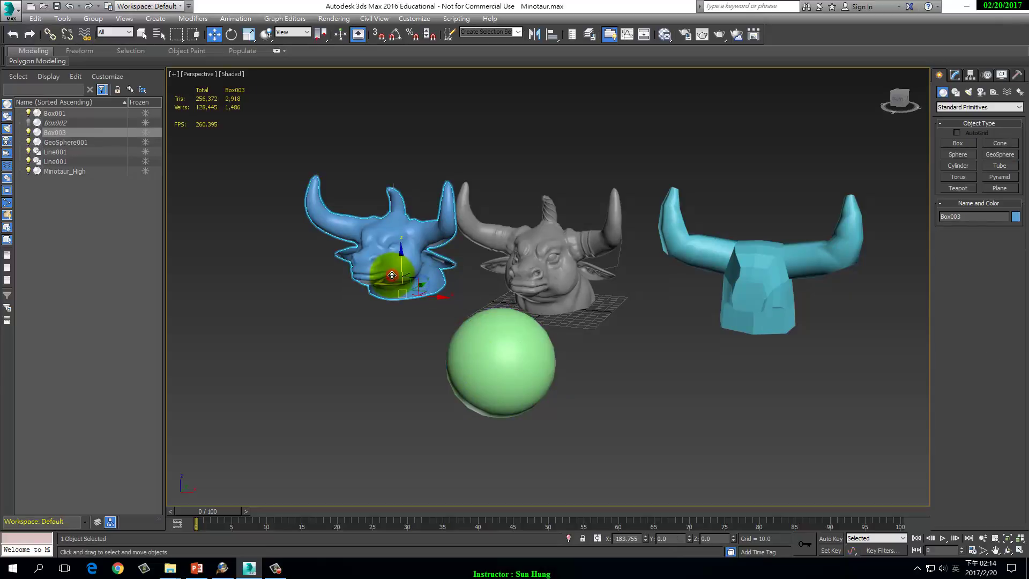
pyautogui.press('F4')
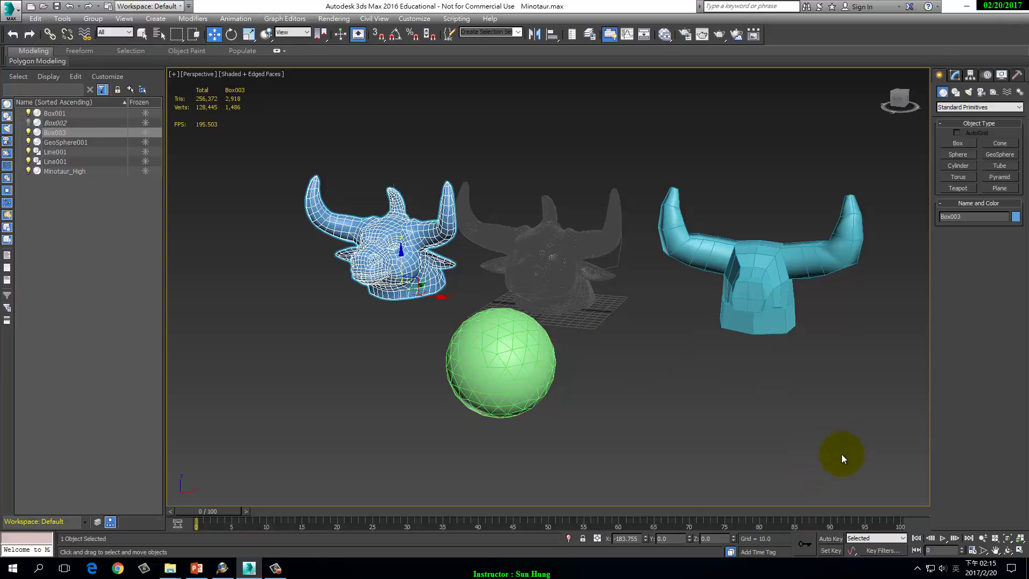
pyautogui.click(771, 307)
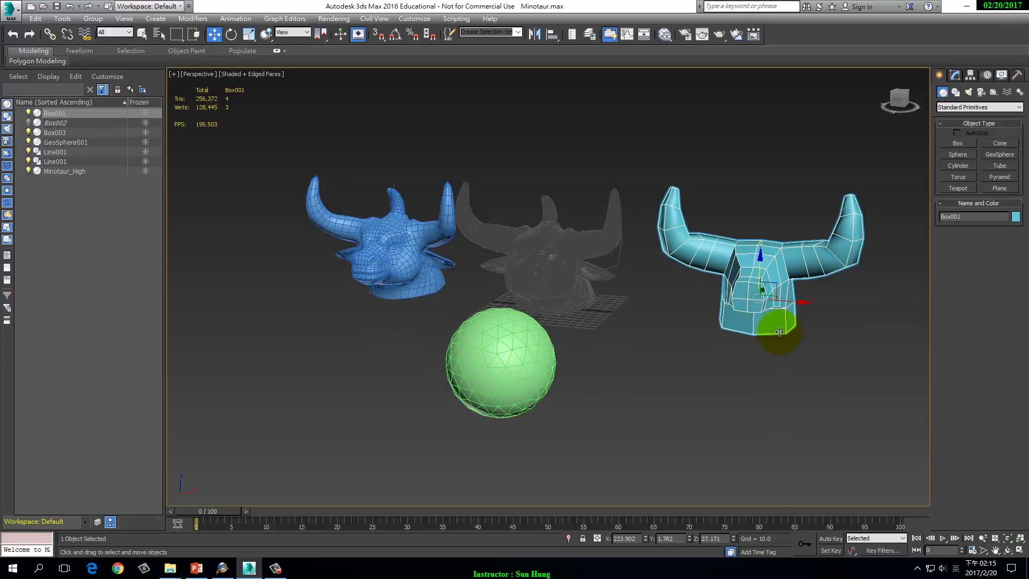
pyautogui.moveTo(797, 301); pyautogui.dragTo(774, 305)
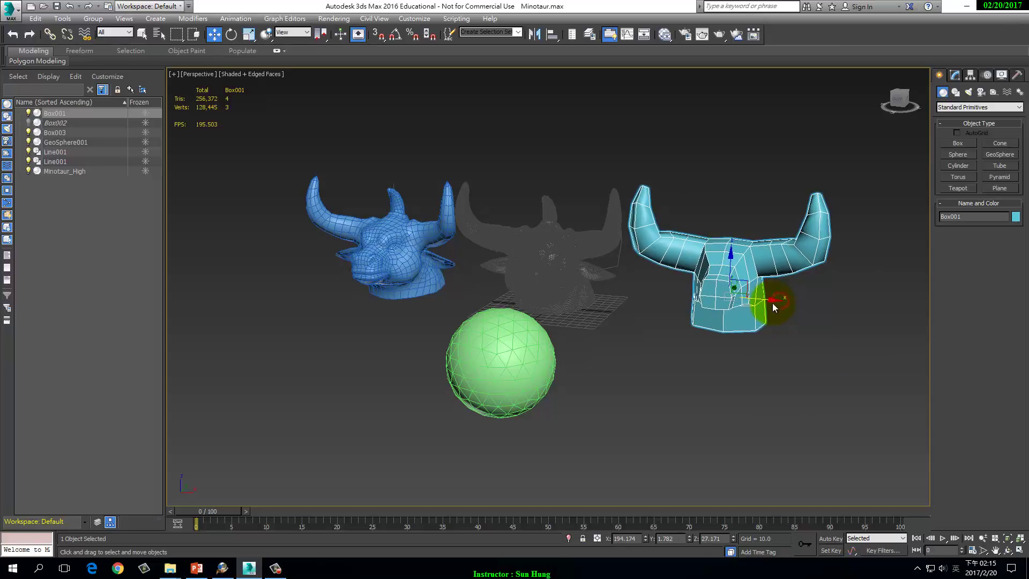